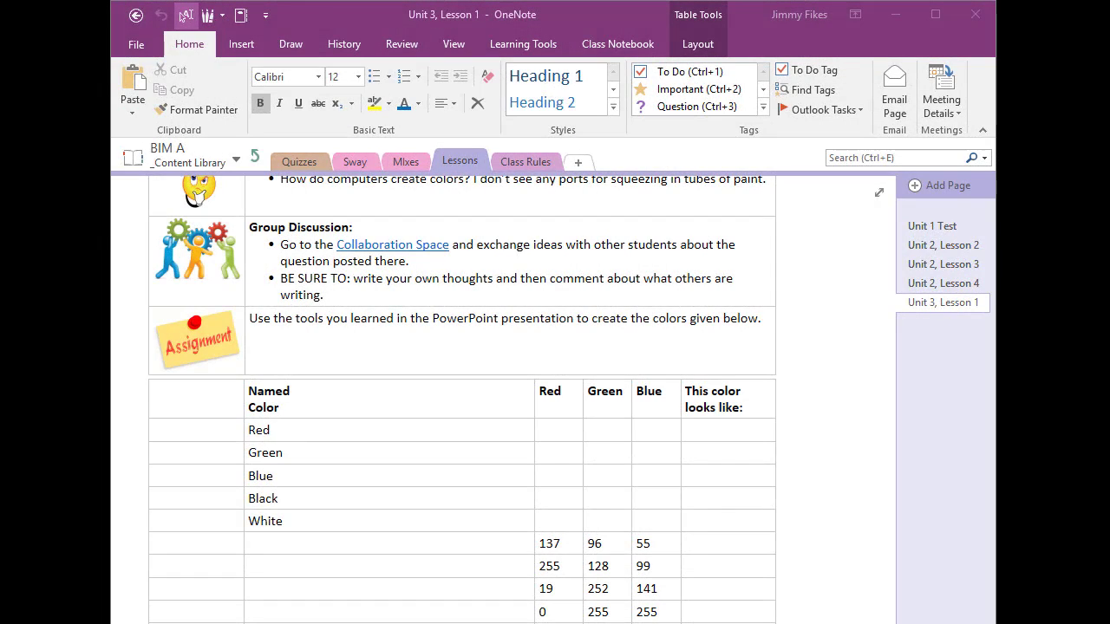
click(736, 521)
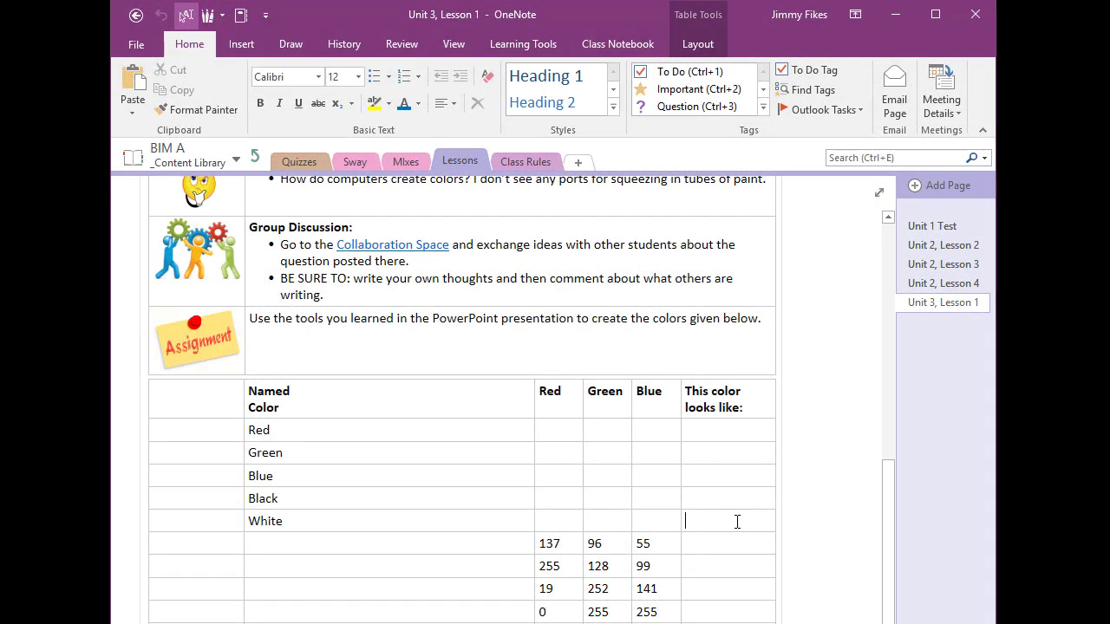
click(722, 436)
click(608, 439)
Shade the "This color looks like" cell of the Red row with the custom RGB color 255, 0, 0.
click(708, 430)
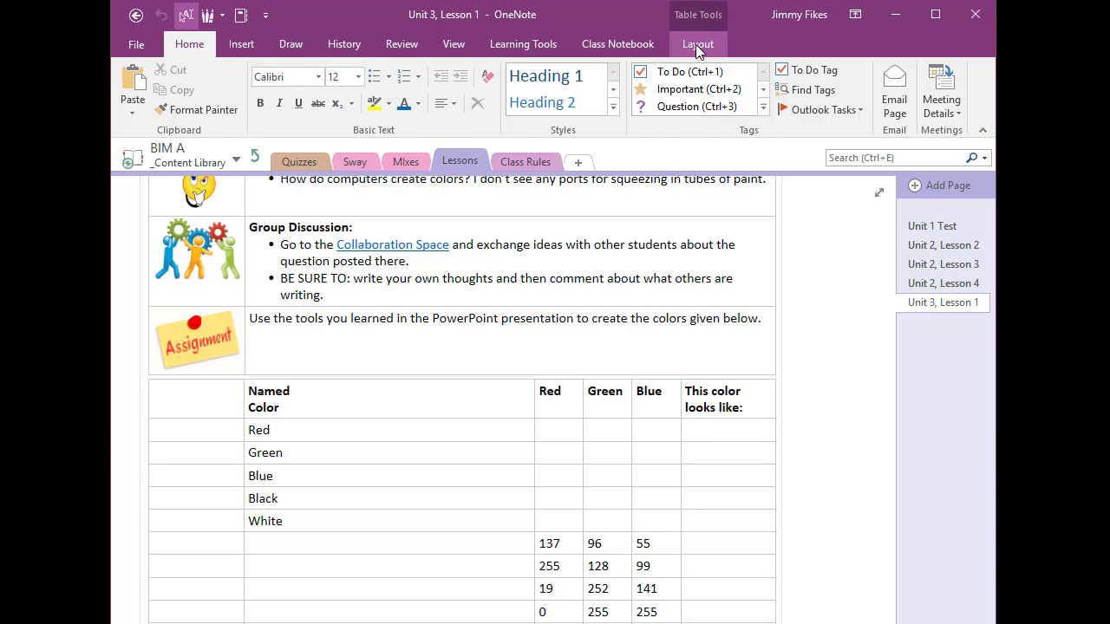
click(696, 45)
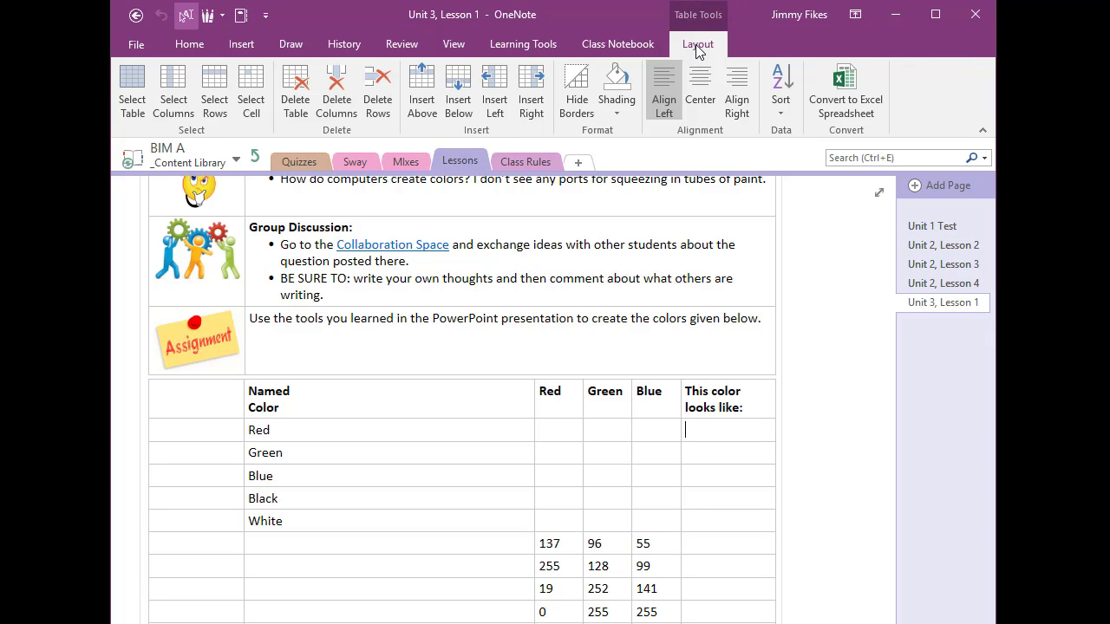
click(619, 118)
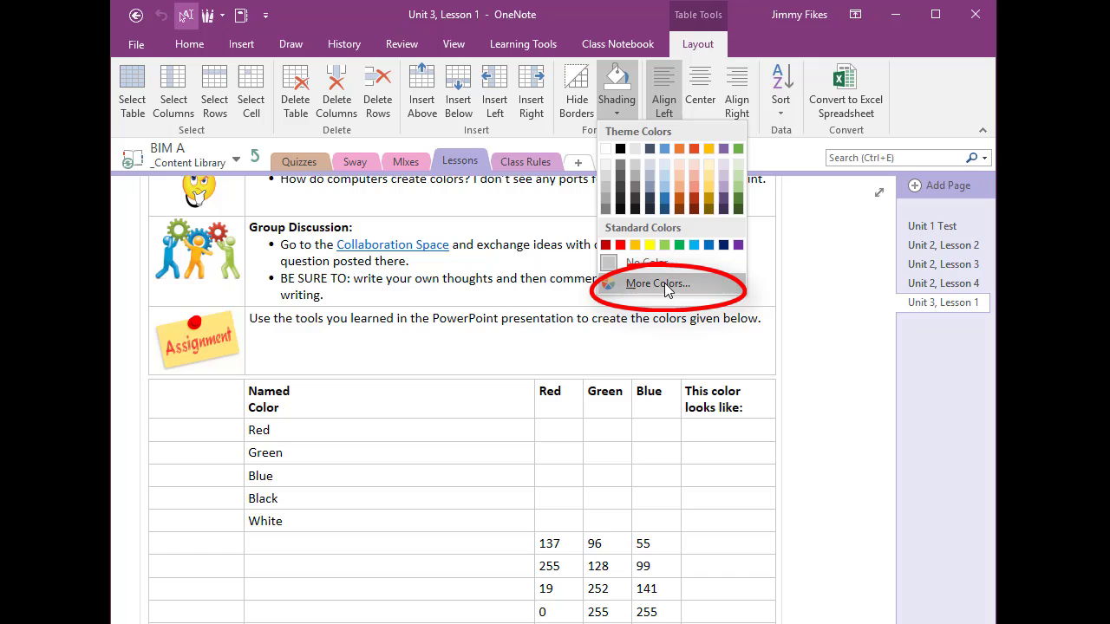
click(673, 284)
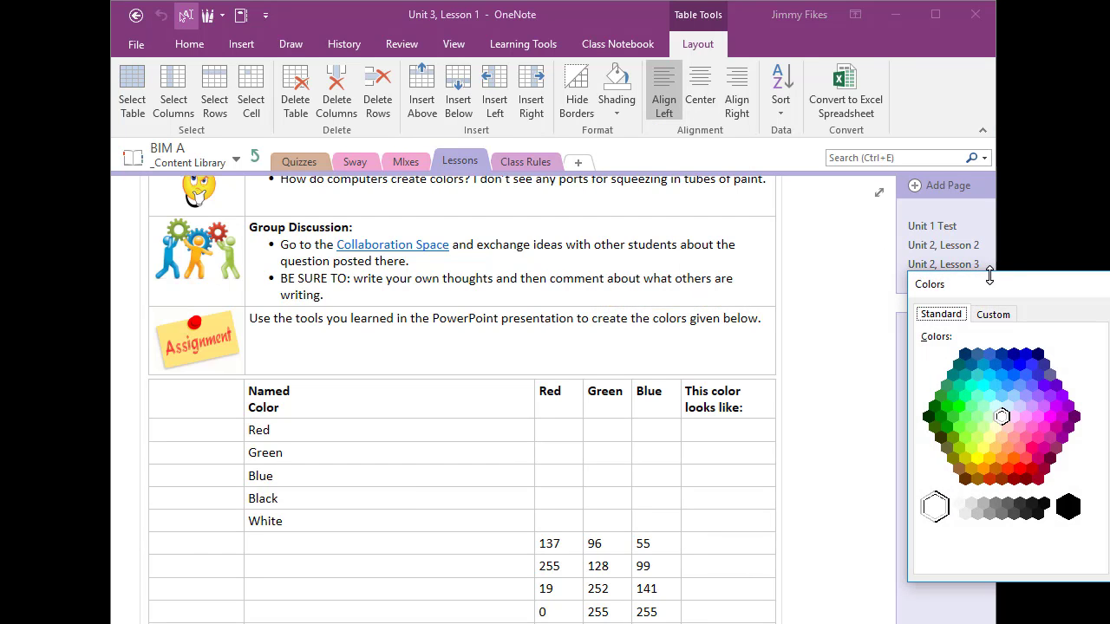
drag(996, 293, 766, 97)
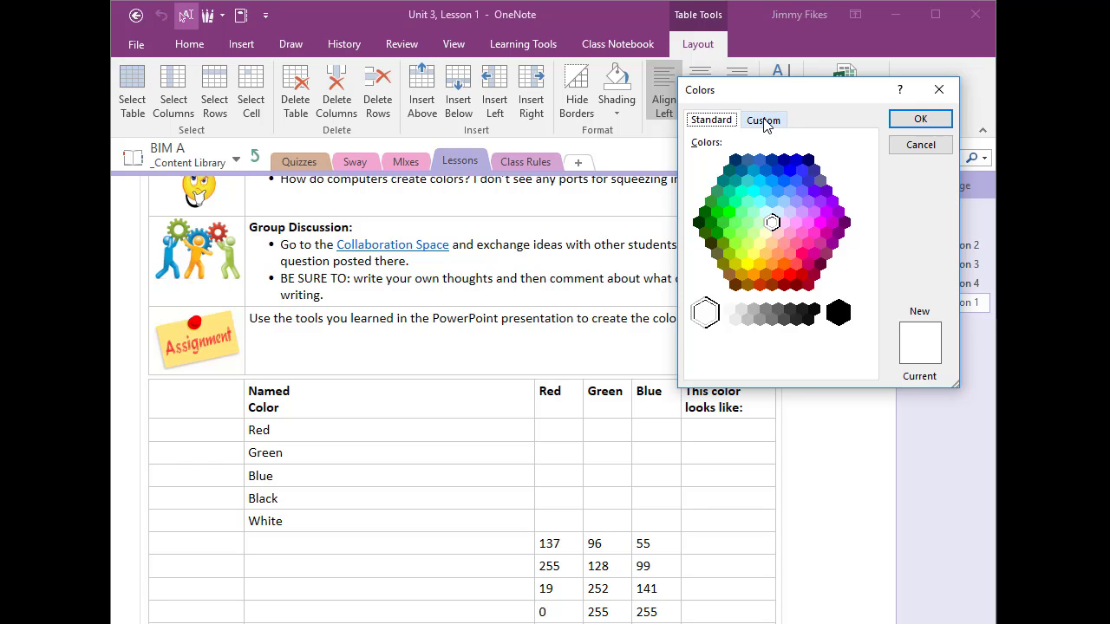
click(765, 122)
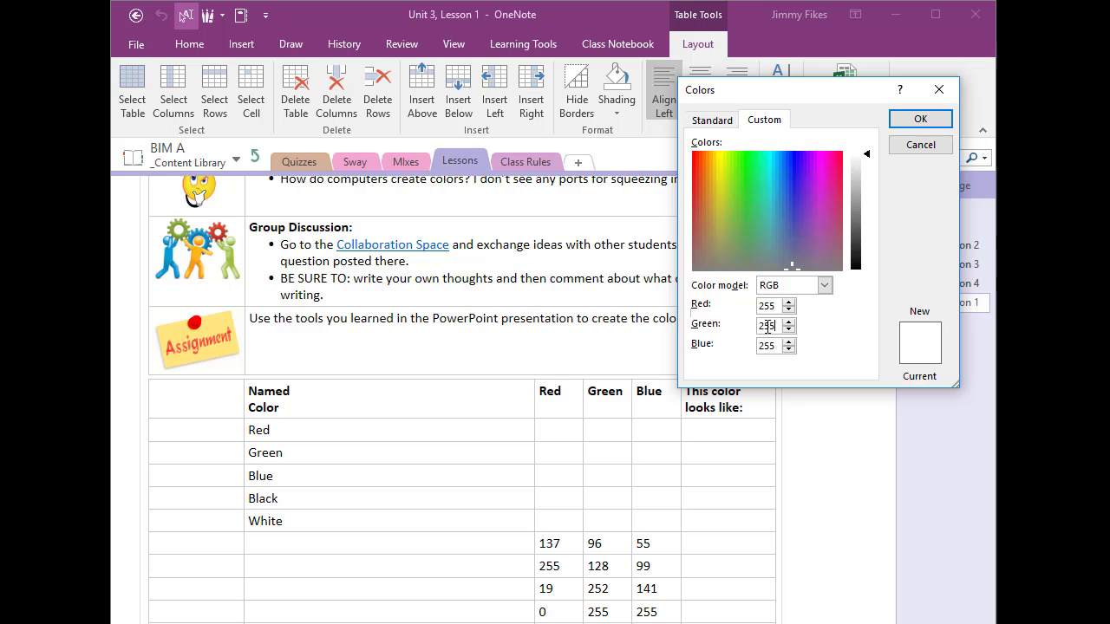
drag(776, 327, 756, 330)
text(0)
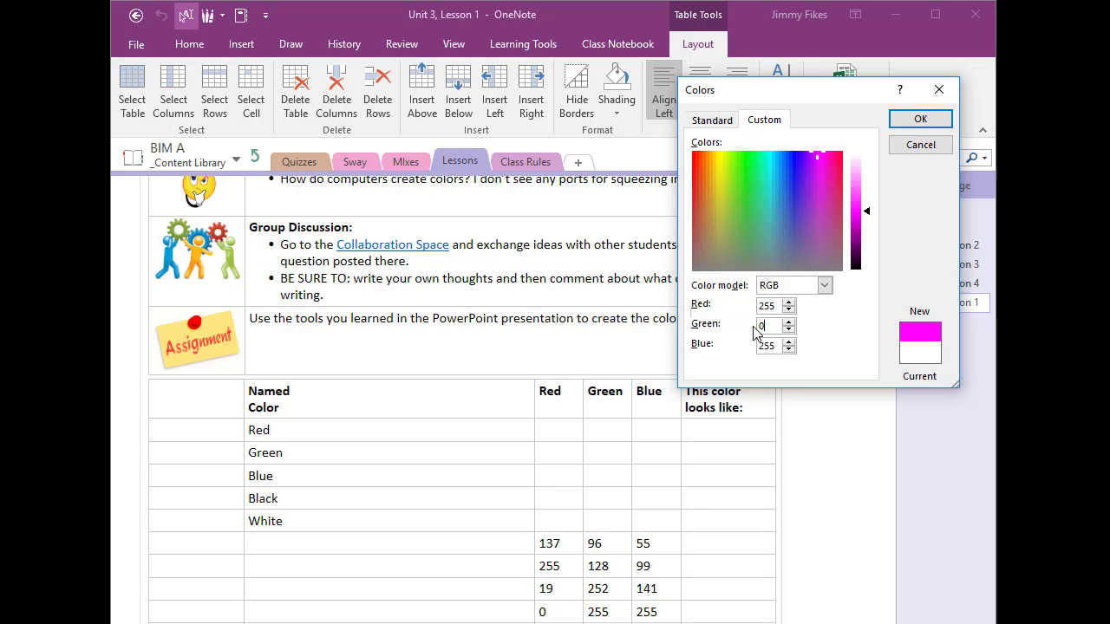
drag(778, 345, 756, 347)
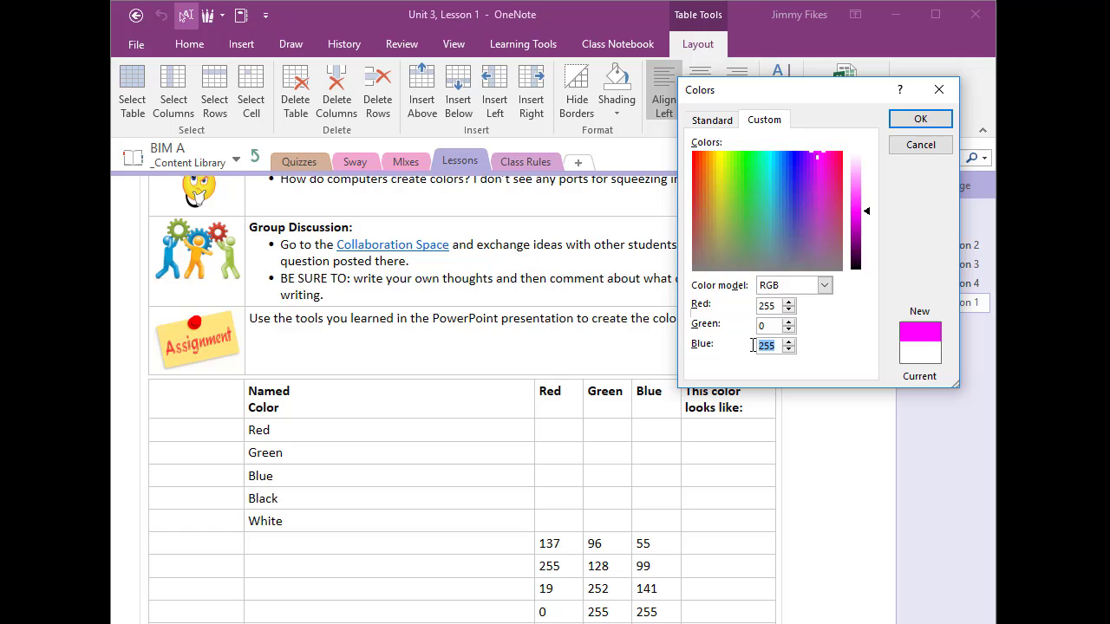
text(0)
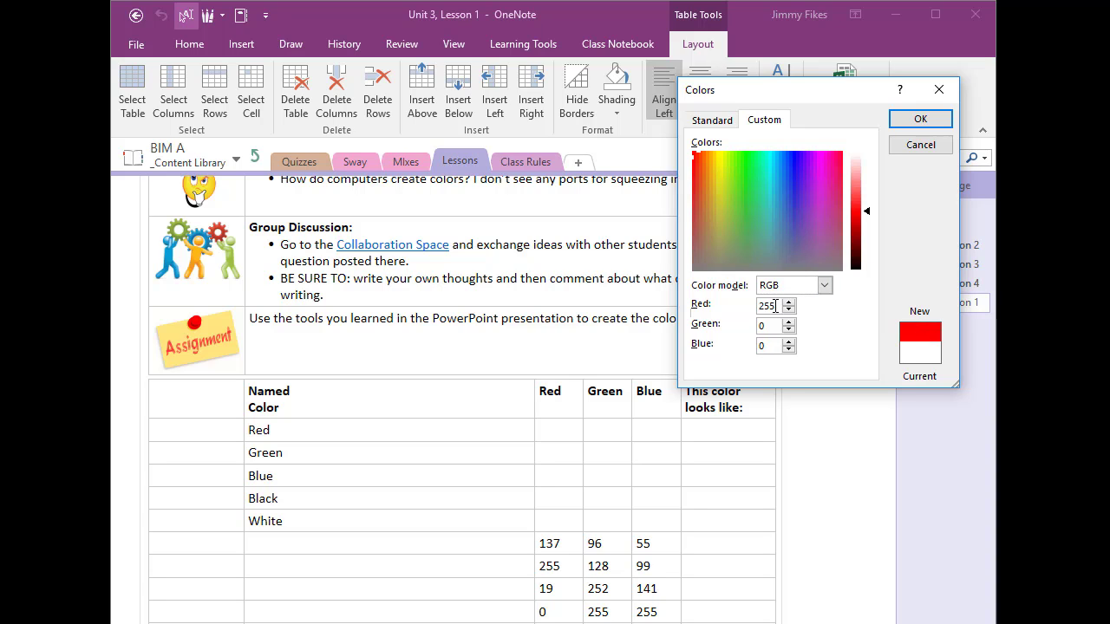
click(919, 122)
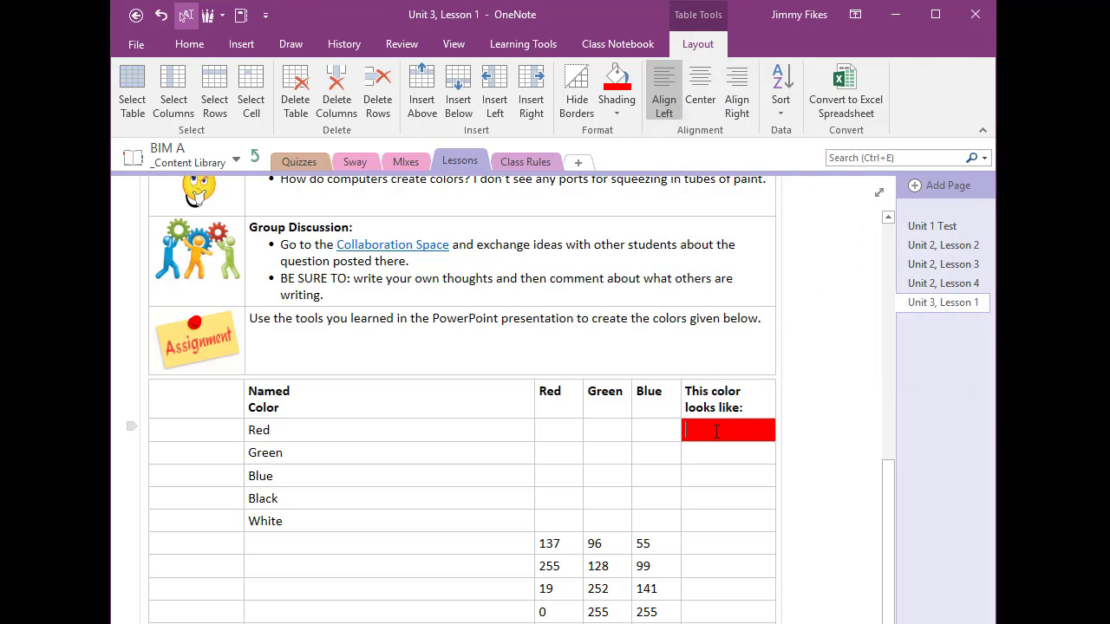
Fill in the Red row's color values as 255 for Red, 0 for Green and 0 for Blue.
click(568, 430)
text(255)
key(Tab)
text(0)
key(Tab)
text(0)
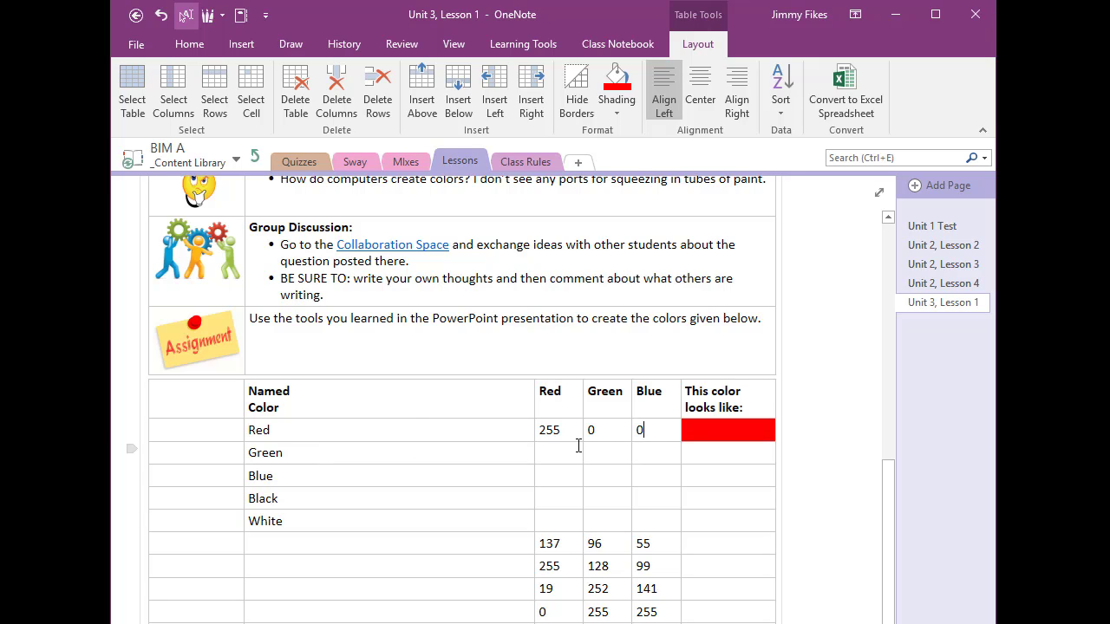
Shade the "This color looks like" cell of the Green row with the custom RGB color 0, 255, 0.
click(698, 456)
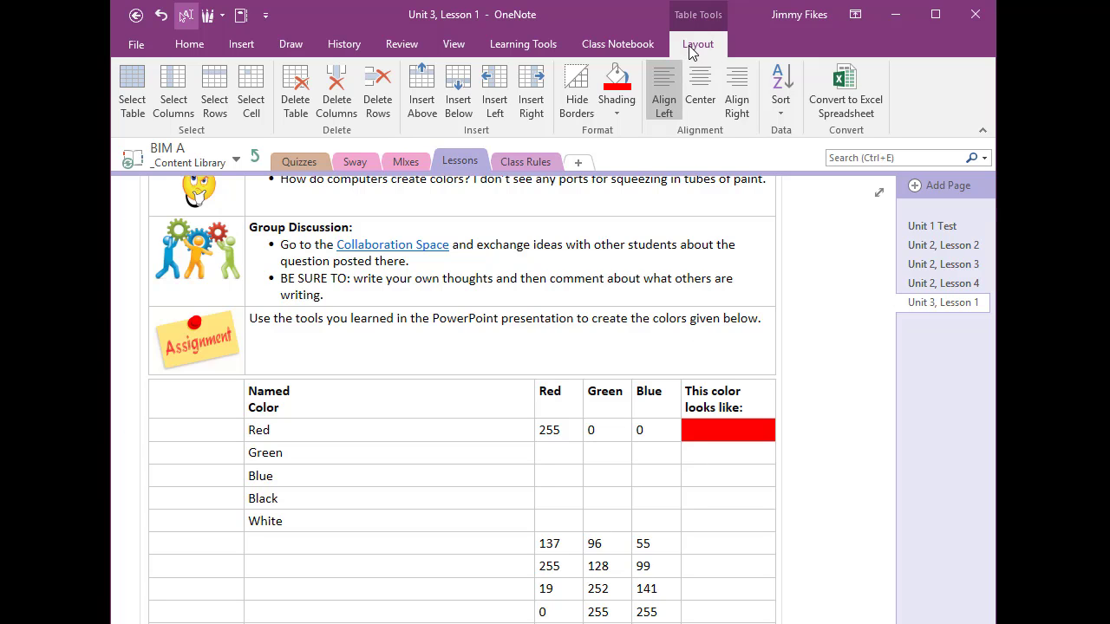
click(624, 113)
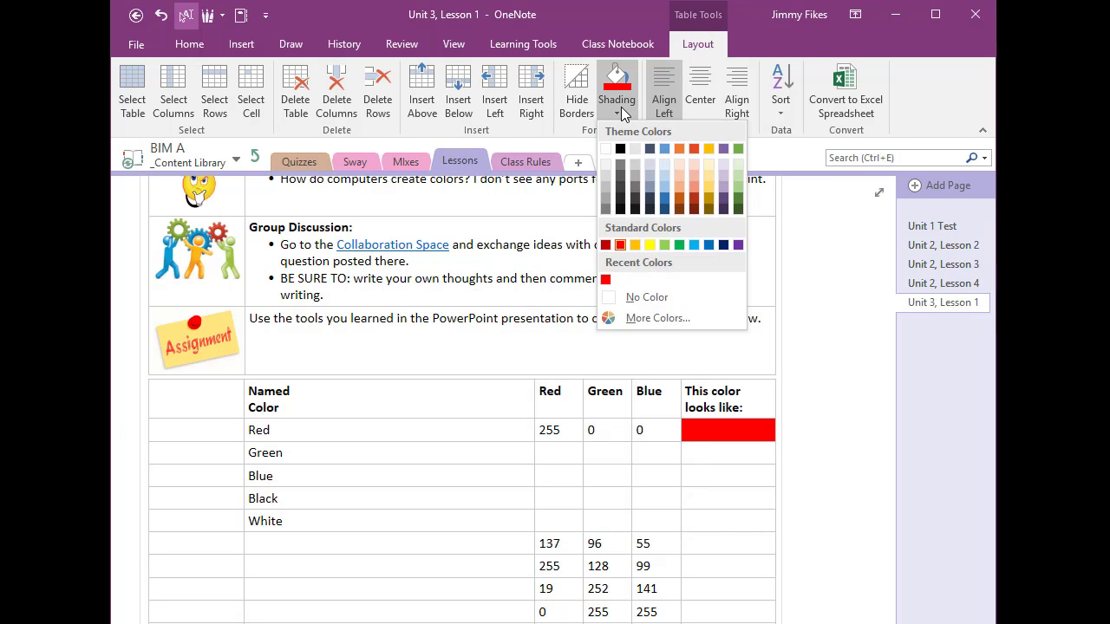
click(655, 318)
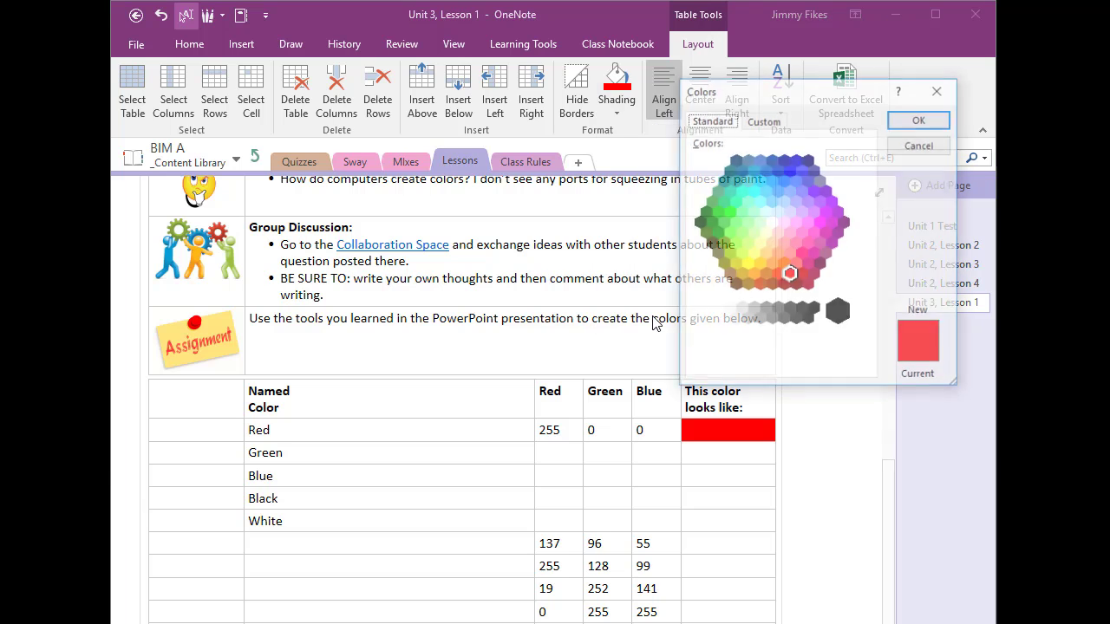
click(763, 121)
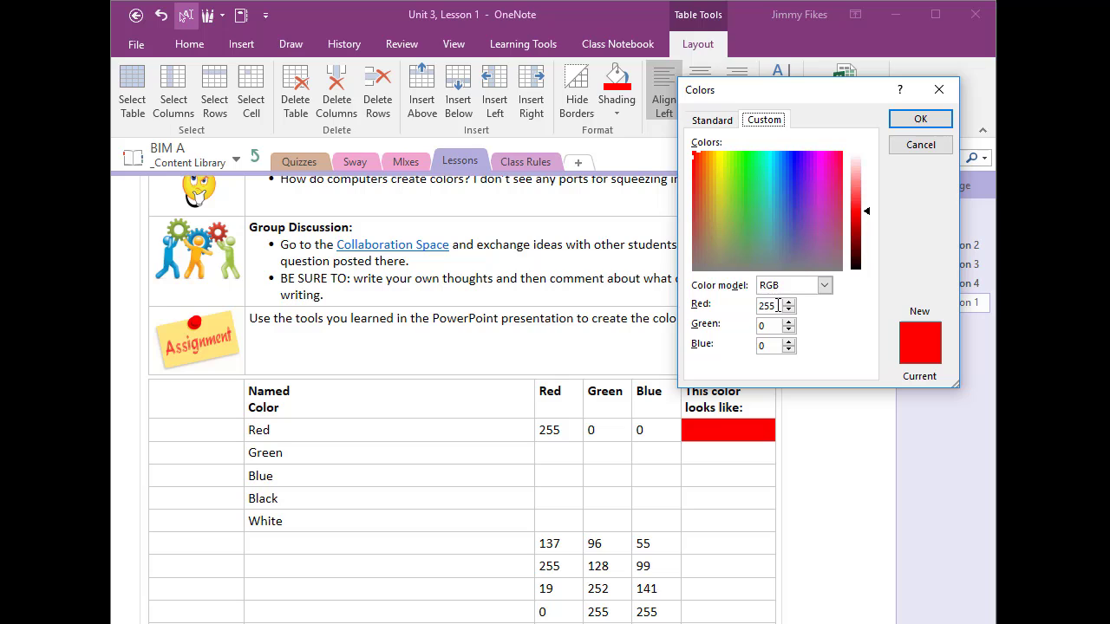
drag(779, 306, 756, 307)
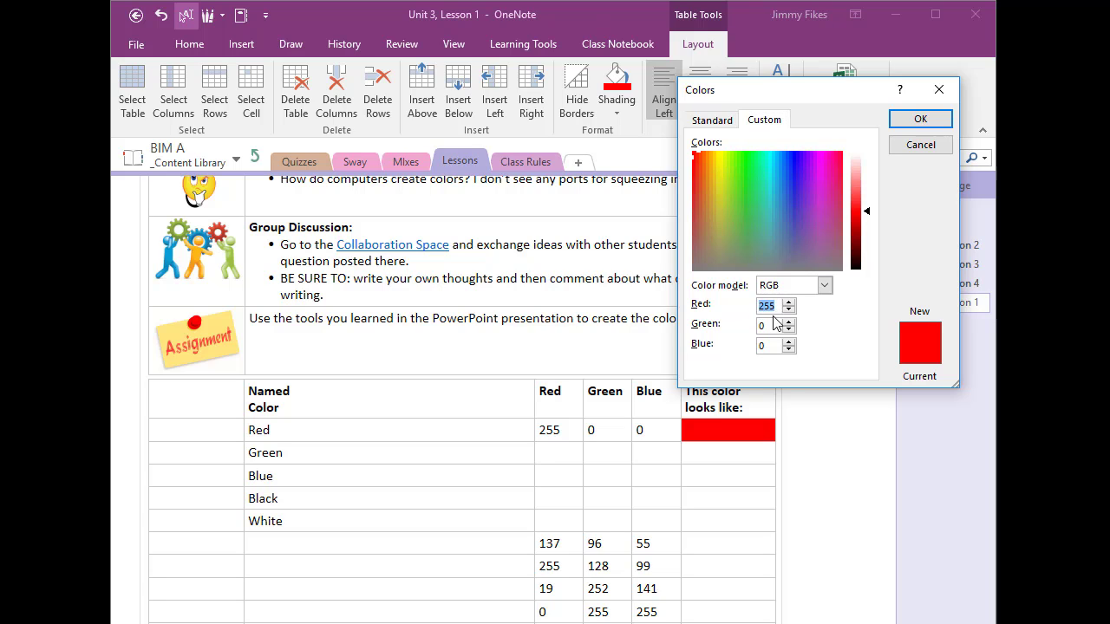
text(0)
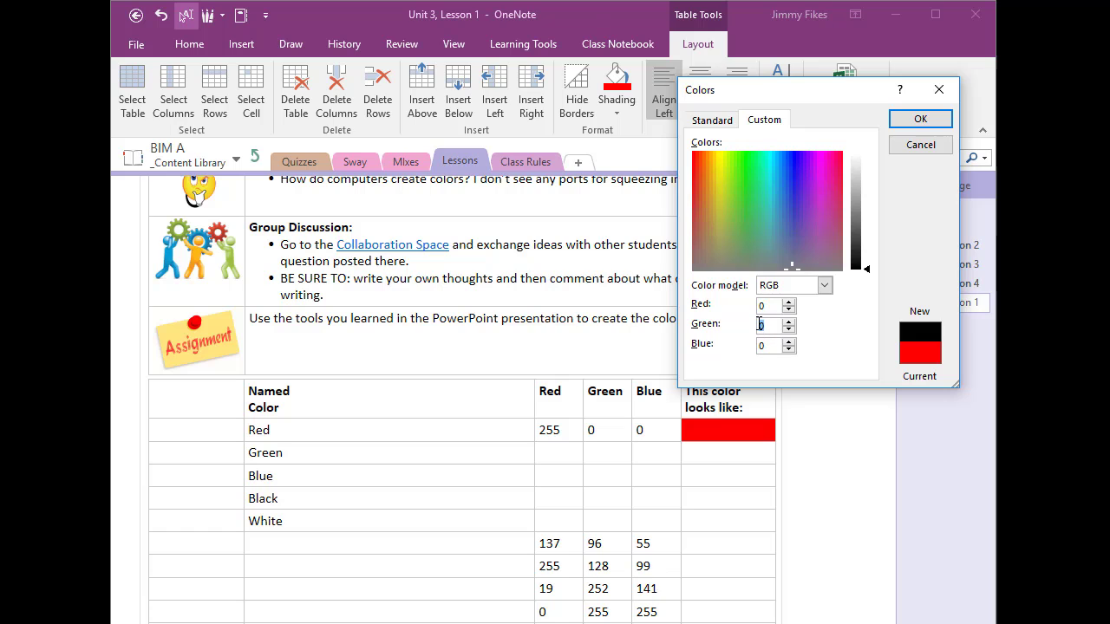
double_click(763, 325)
text(255)
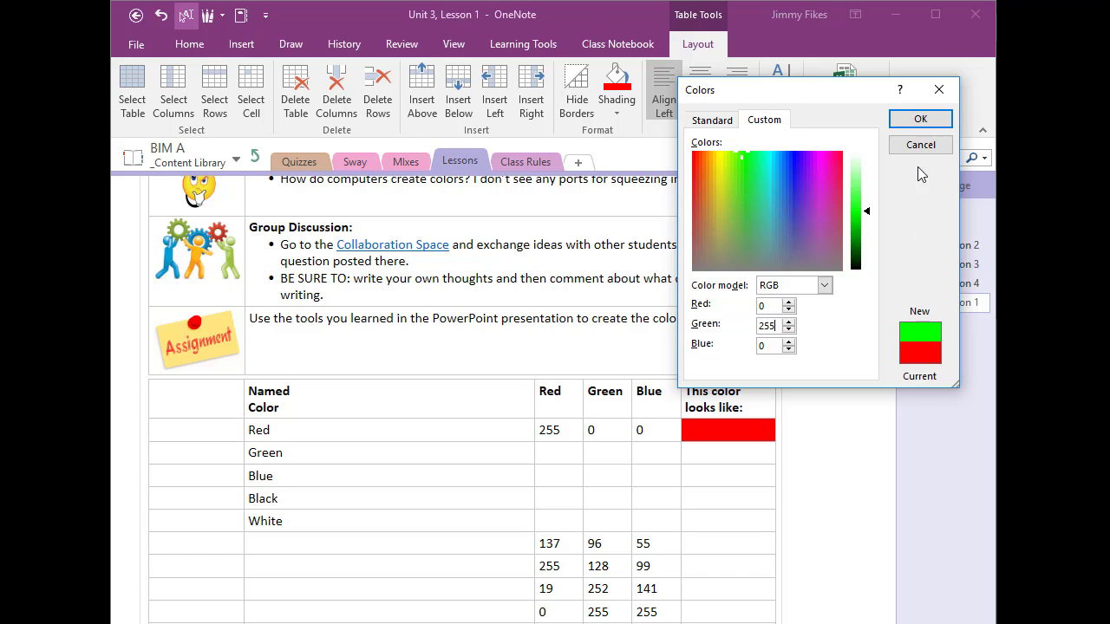
click(921, 122)
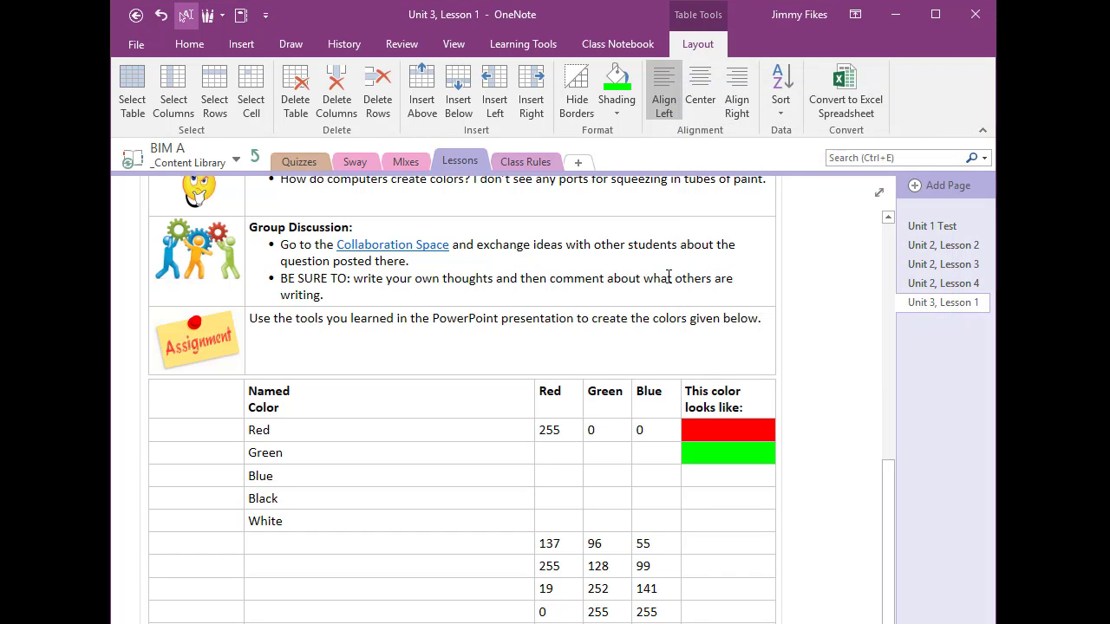
Fill in the Green row's color values as 0 for Red, 255 for Green and 0 for Blue.
click(558, 452)
text(0)
key(Tab)
text(3)
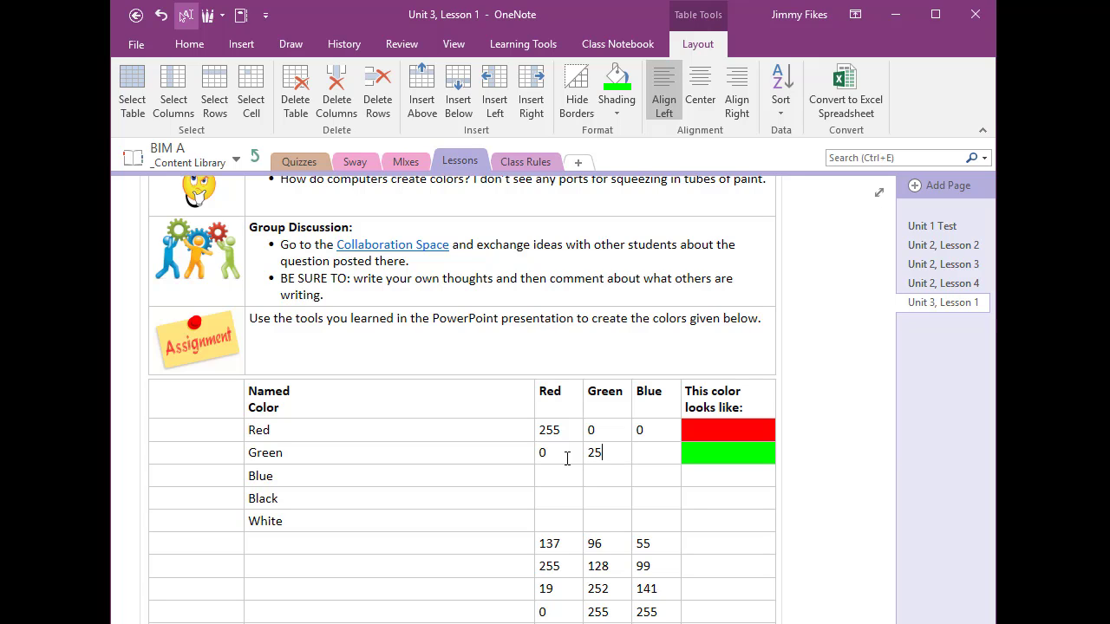
text(5)
key(Tab)
text(0)
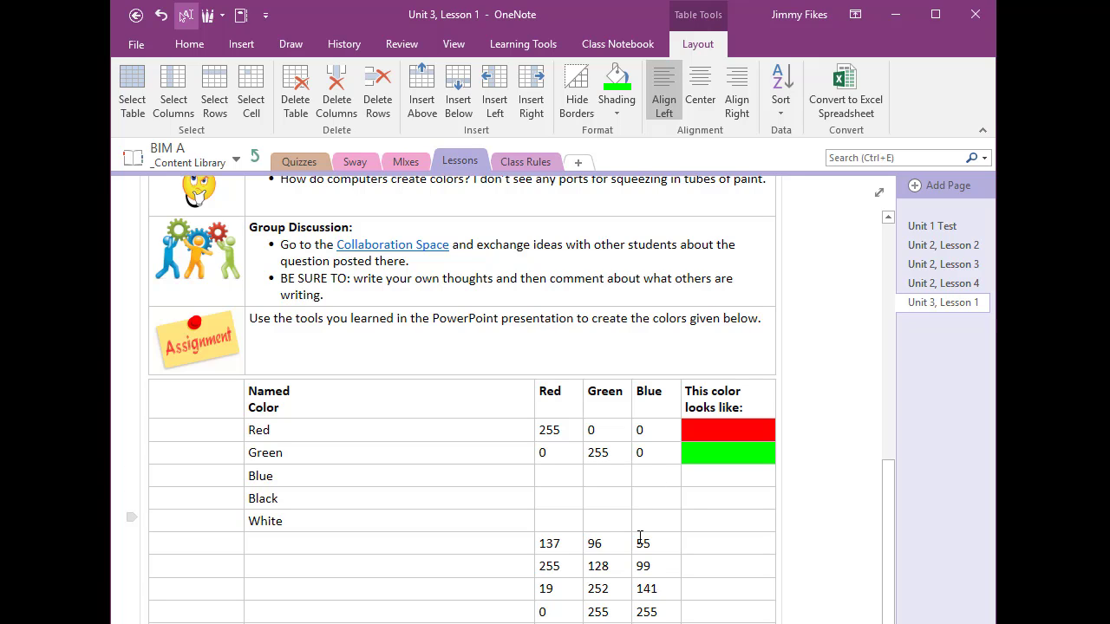